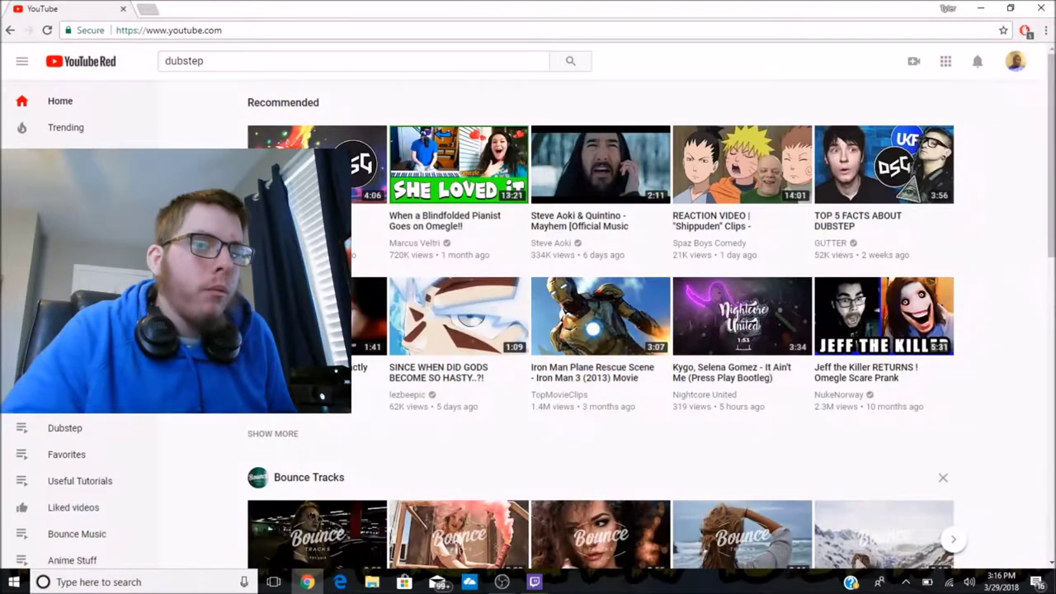
Search Google for 'obs' and open the obsproject.com result.
left_click(203, 31)
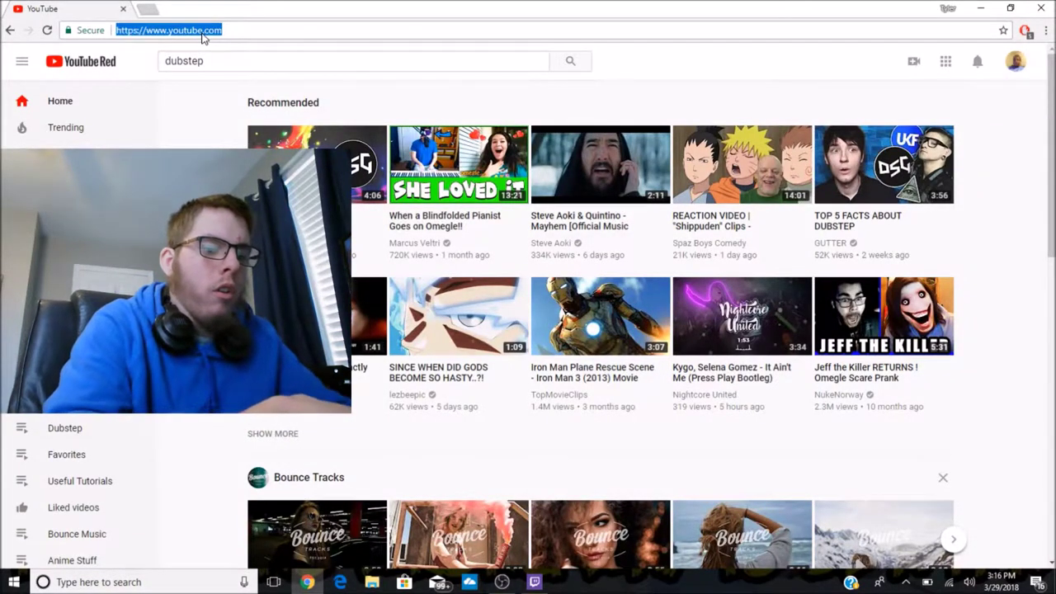
type("google.com")
key("Return")
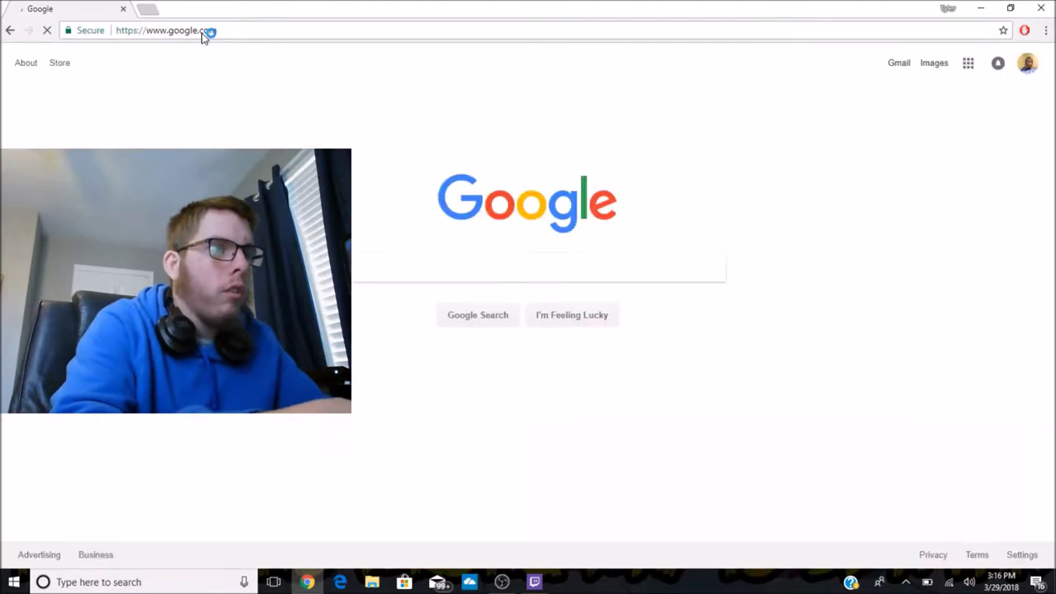
type("obs")
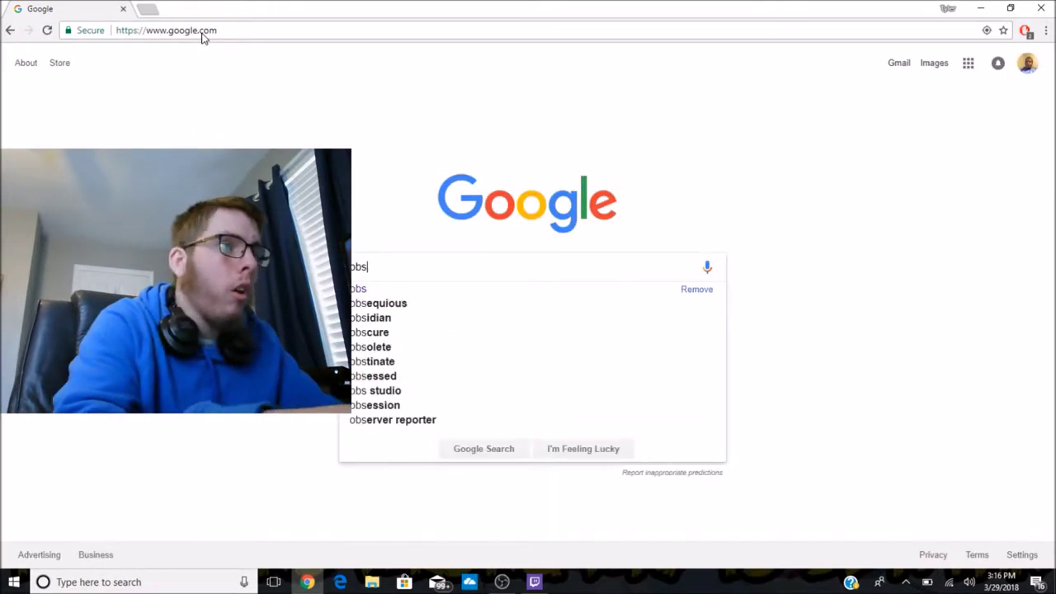
key("Return")
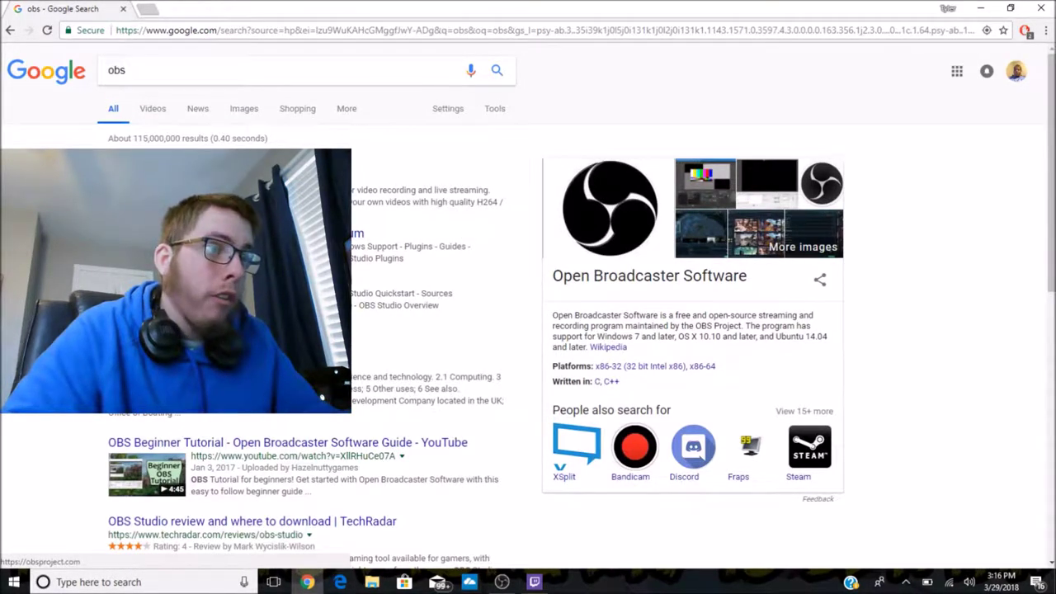
left_click(165, 172)
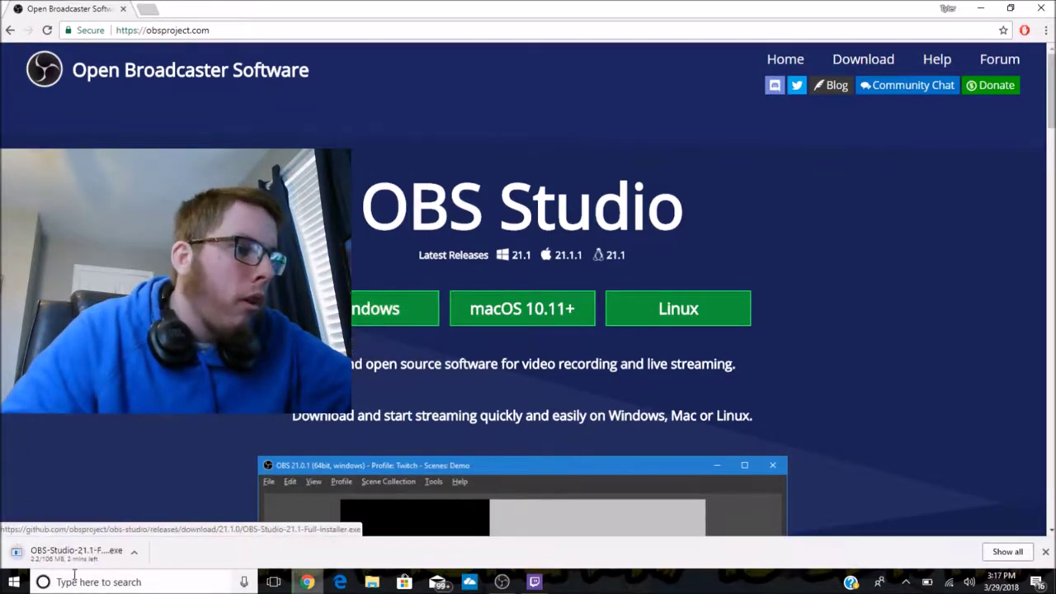
Cancel the OBS Studio installer download and minimize Chrome to show the desktop.
right_click(73, 559)
left_click(119, 550)
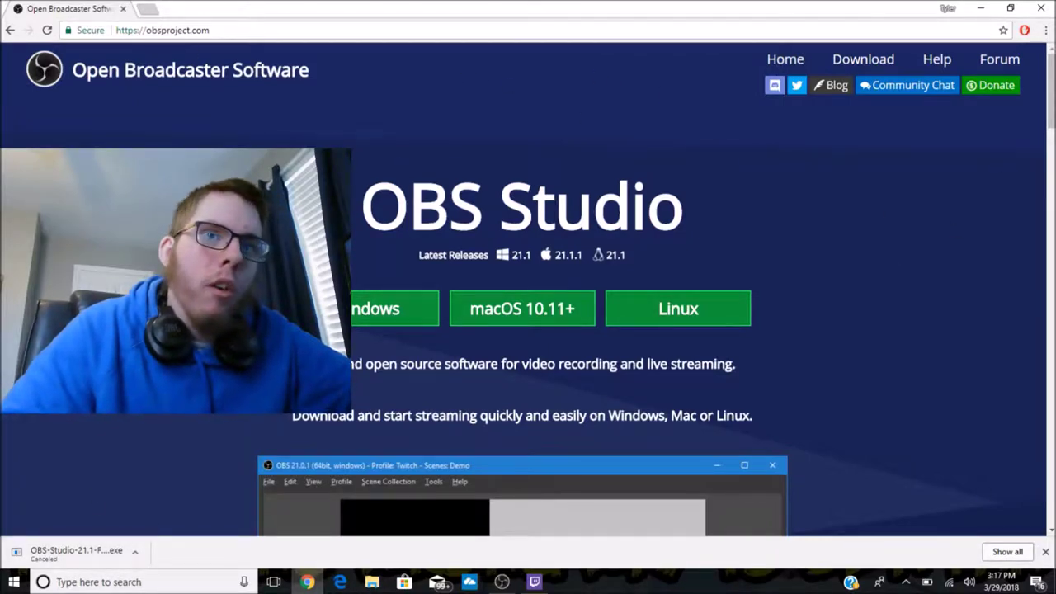
left_click(980, 8)
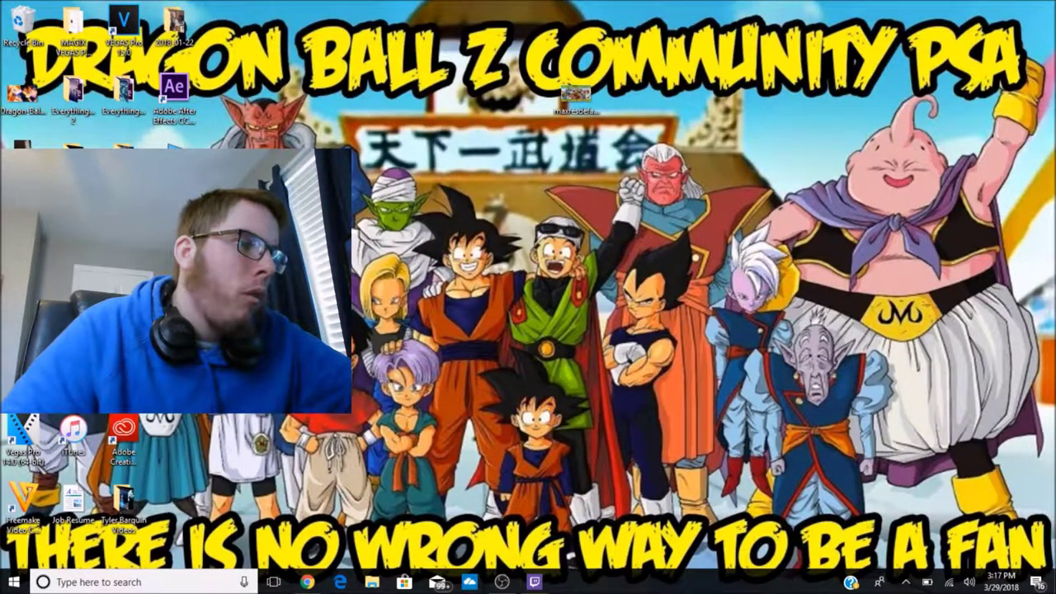
Start a second OBS Studio instance from the desktop shortcut, launching anyway past the warning.
left_click_drag(338, 297, 425, 297)
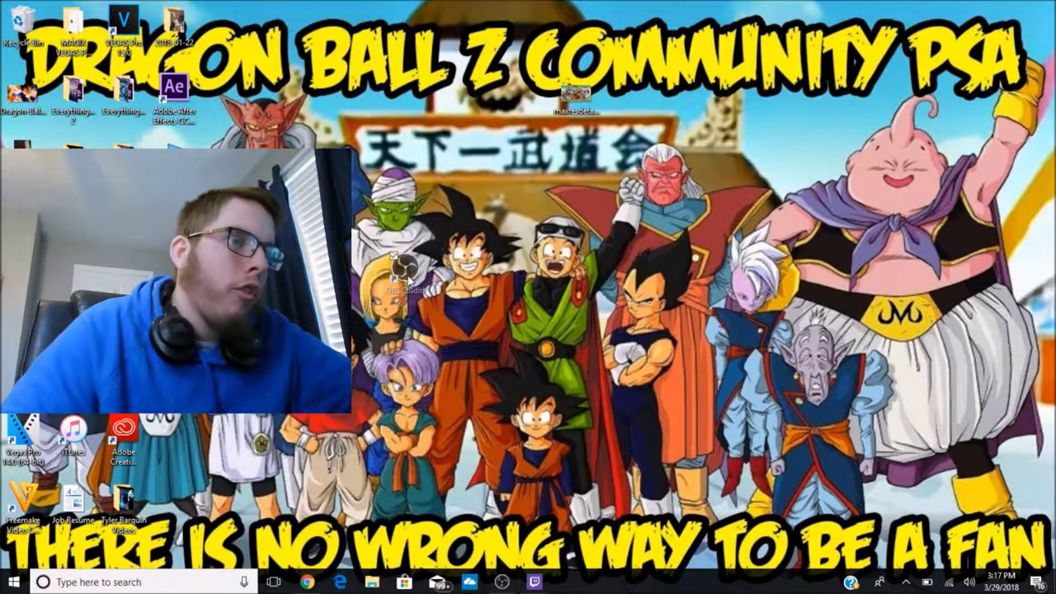
left_click(429, 391)
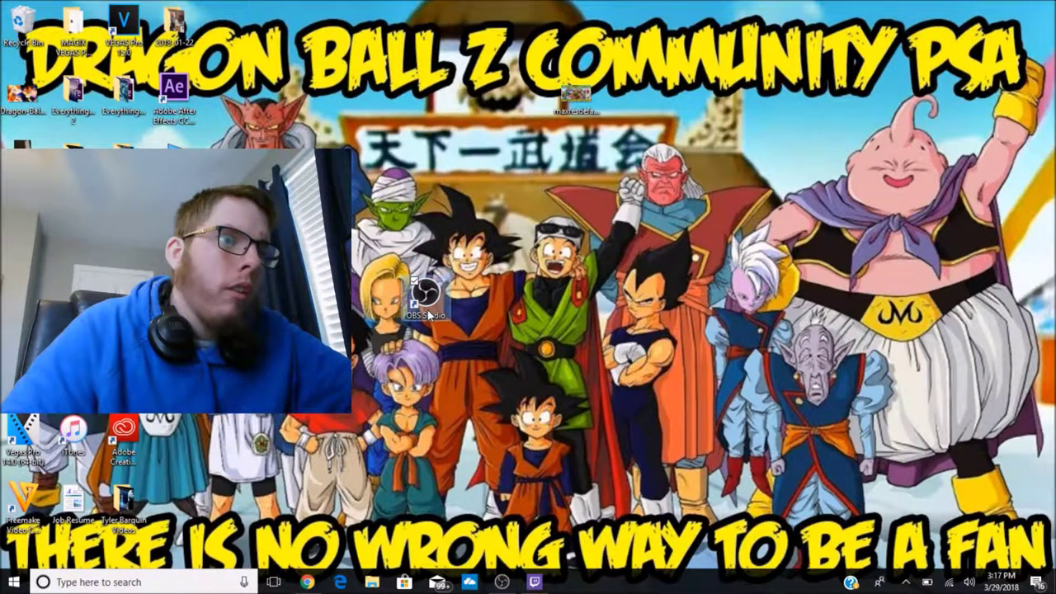
double_click(428, 314)
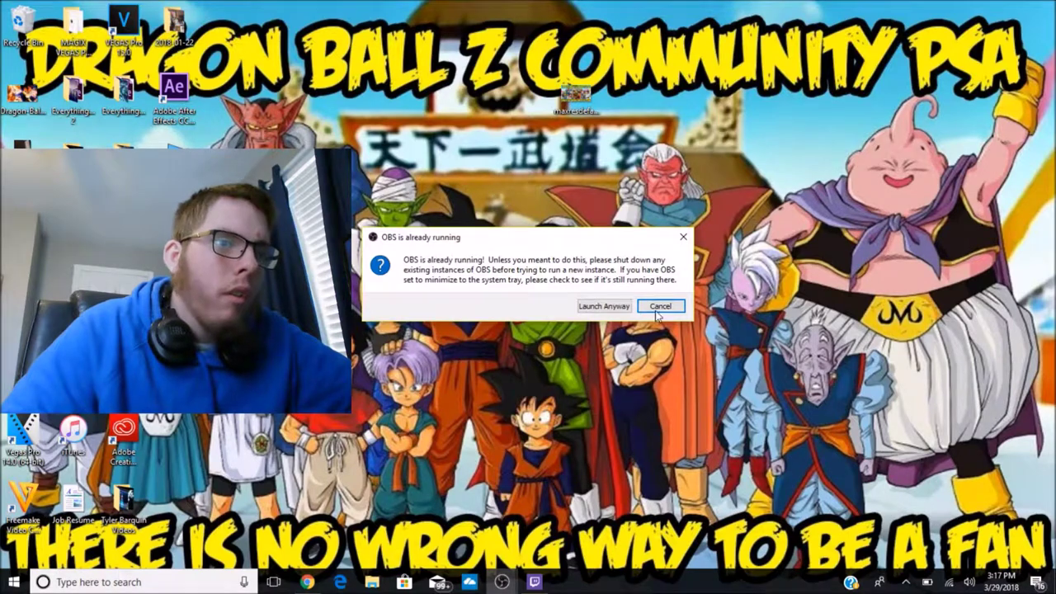
left_click(626, 310)
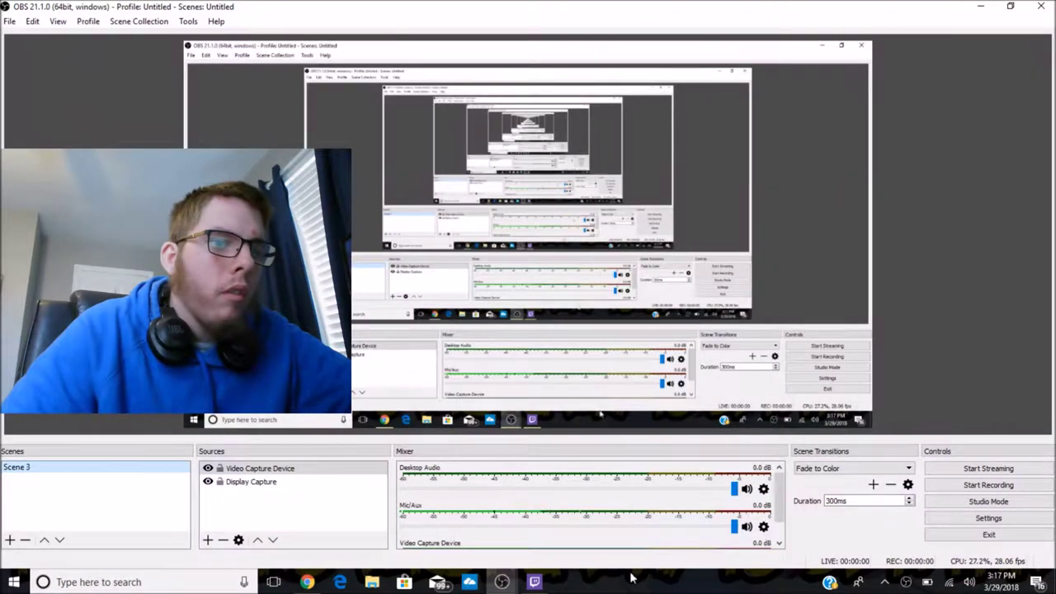
mouse_move(502, 582)
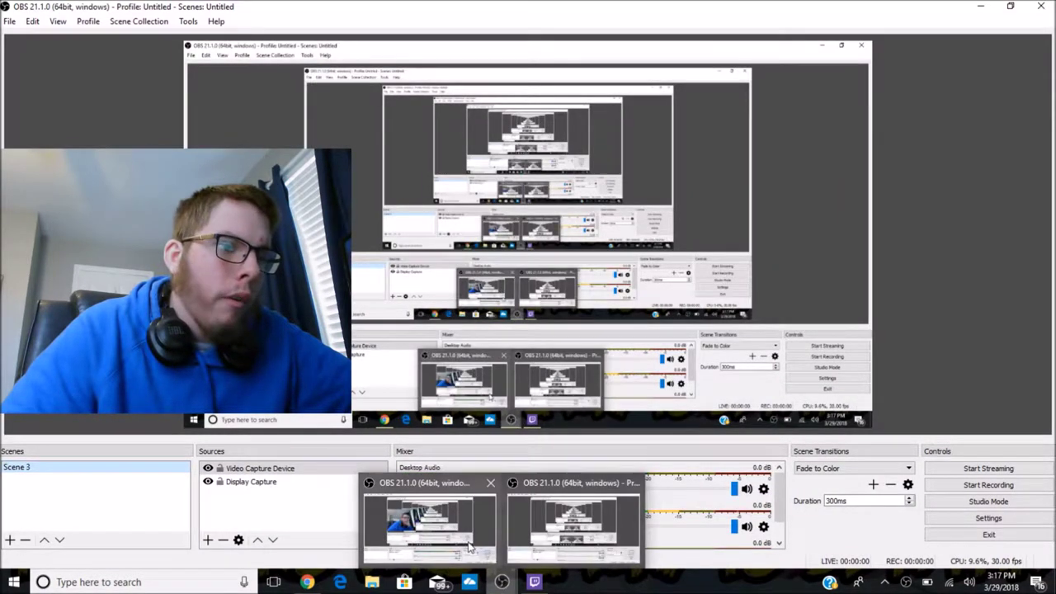
left_click(468, 546)
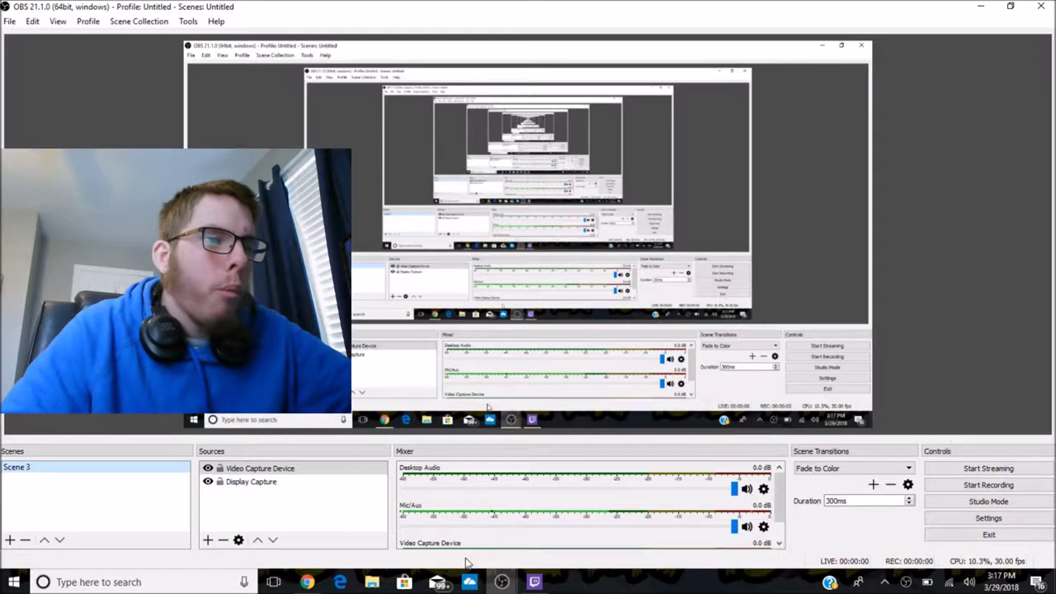
Close the duplicate OBS window and begin adding a new scene from the Scenes panel.
left_click(1048, 7)
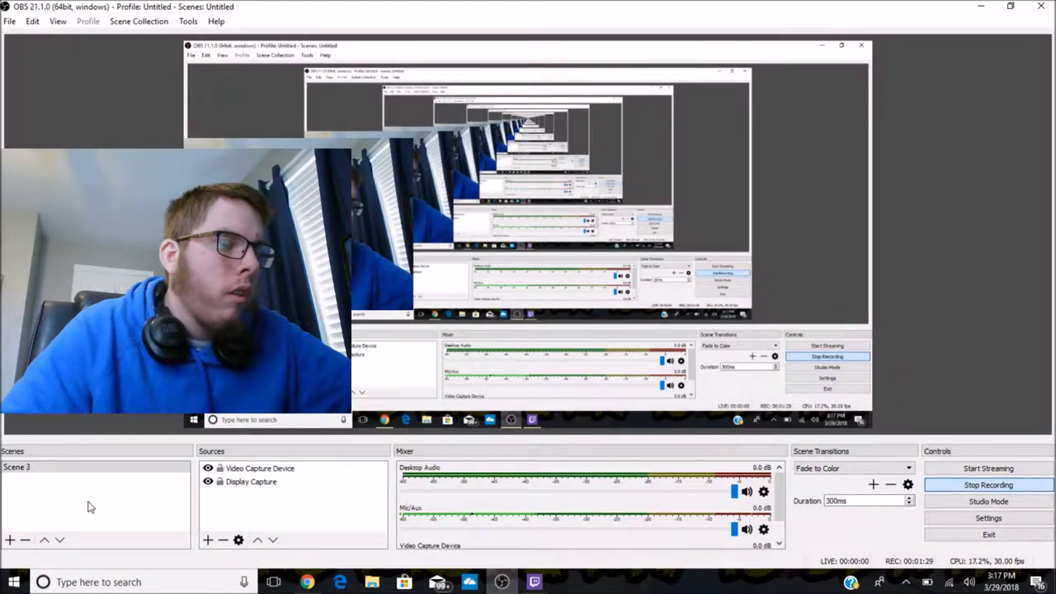
right_click(89, 506)
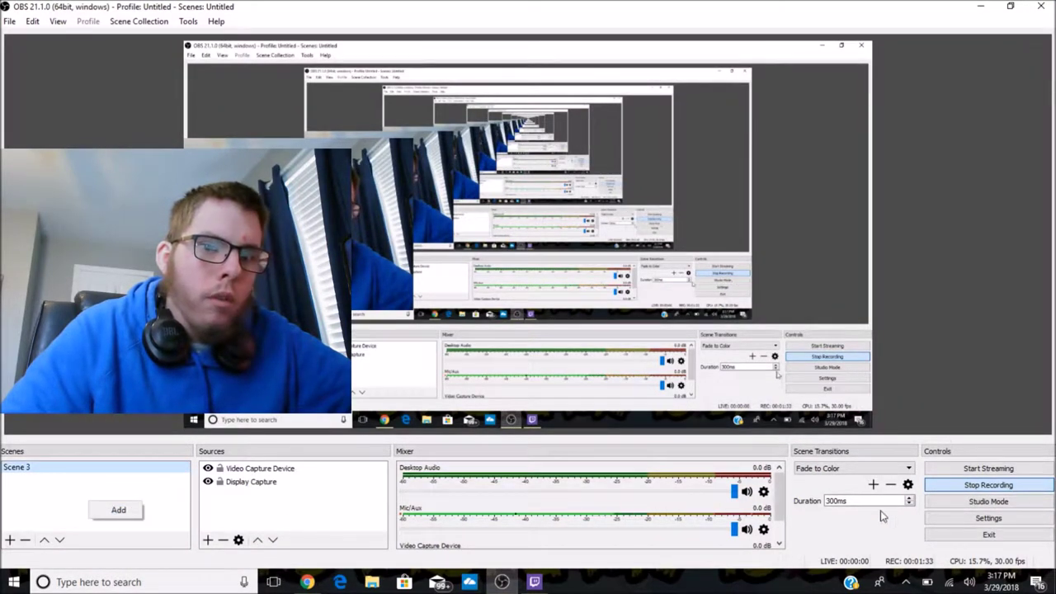
left_click(114, 511)
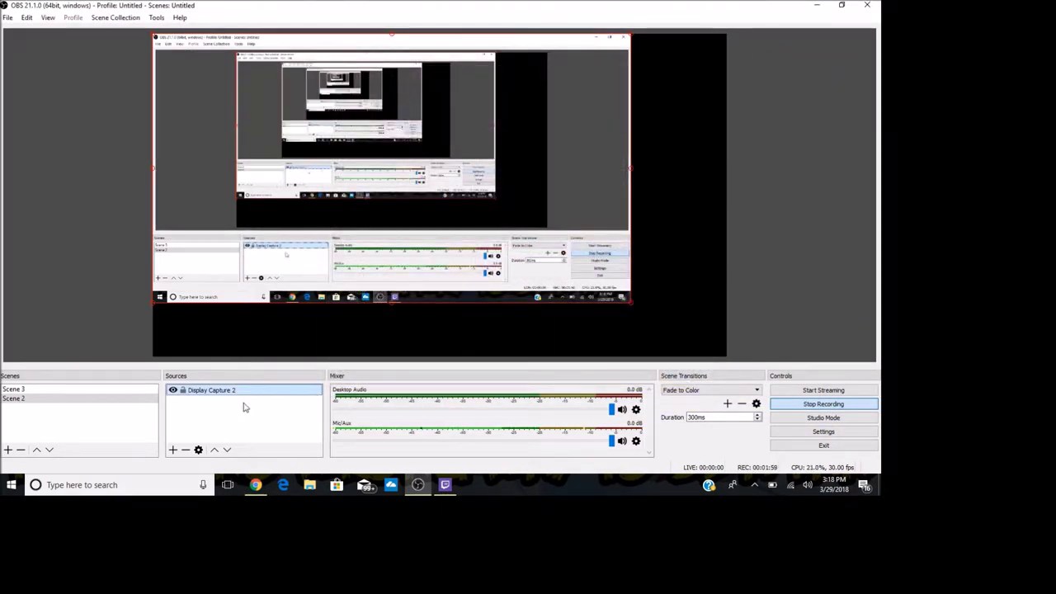
Stretch the Scene 2 display capture to fill the whole canvas.
left_click_drag(630, 302, 871, 427)
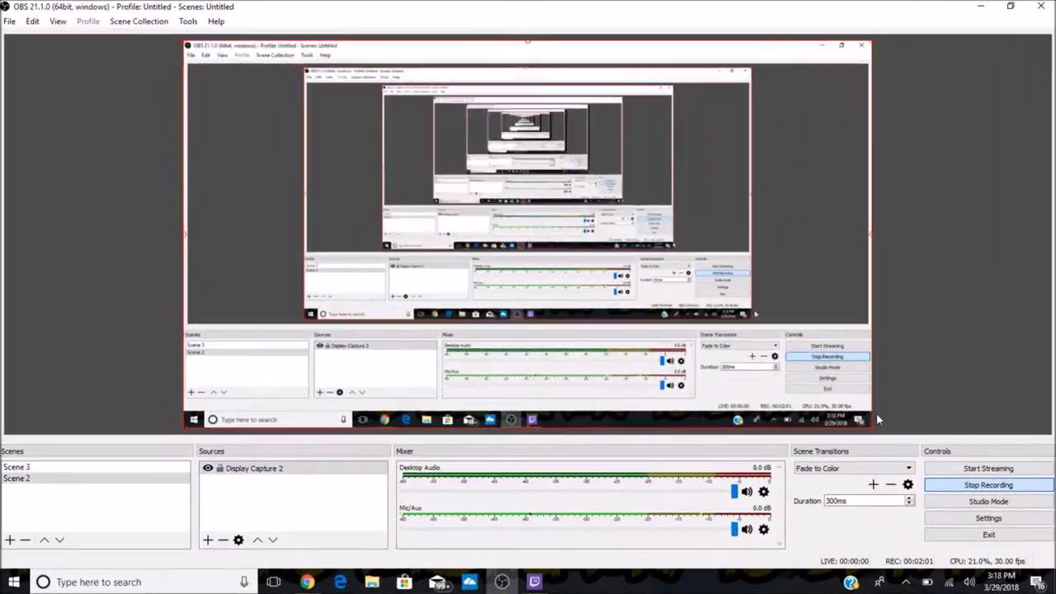
right_click(328, 497)
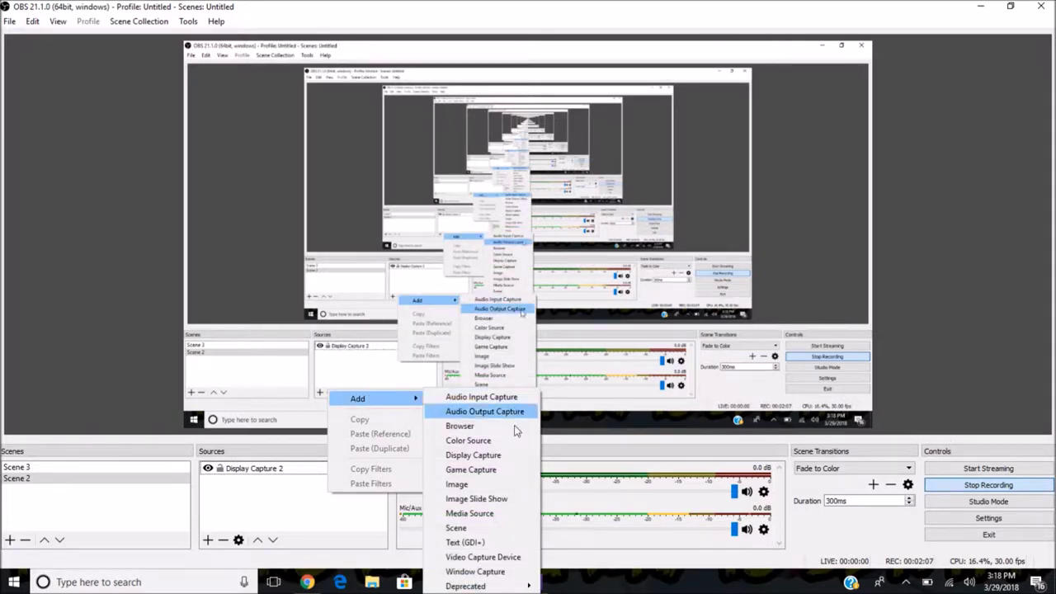
mouse_move(371, 398)
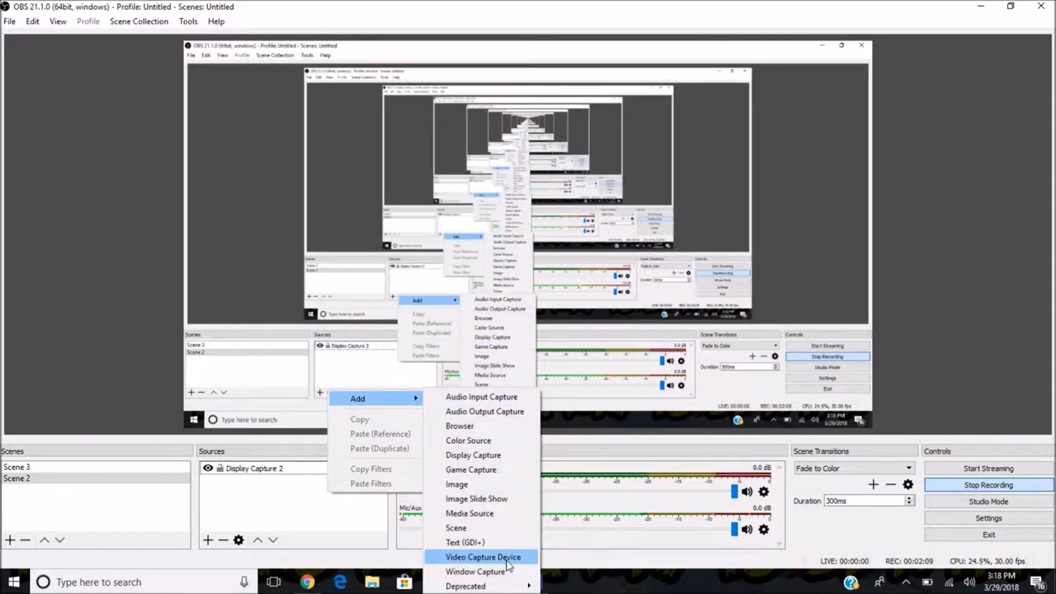
Add 'Video Capture Device 2' to Scene 2 using the HP Truevision HD webcam.
left_click(507, 558)
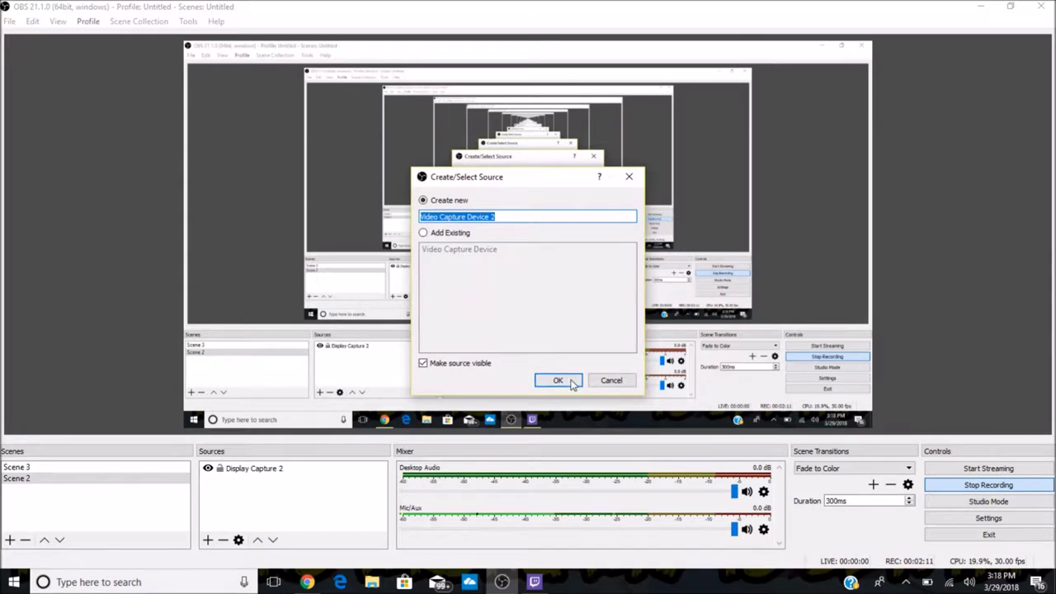
left_click(569, 381)
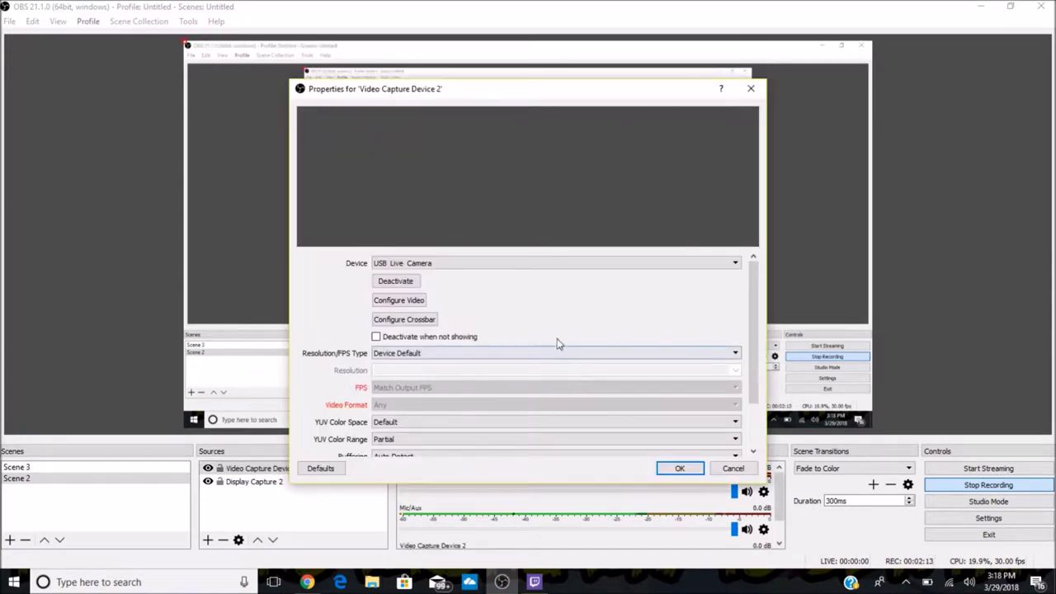
left_click(533, 264)
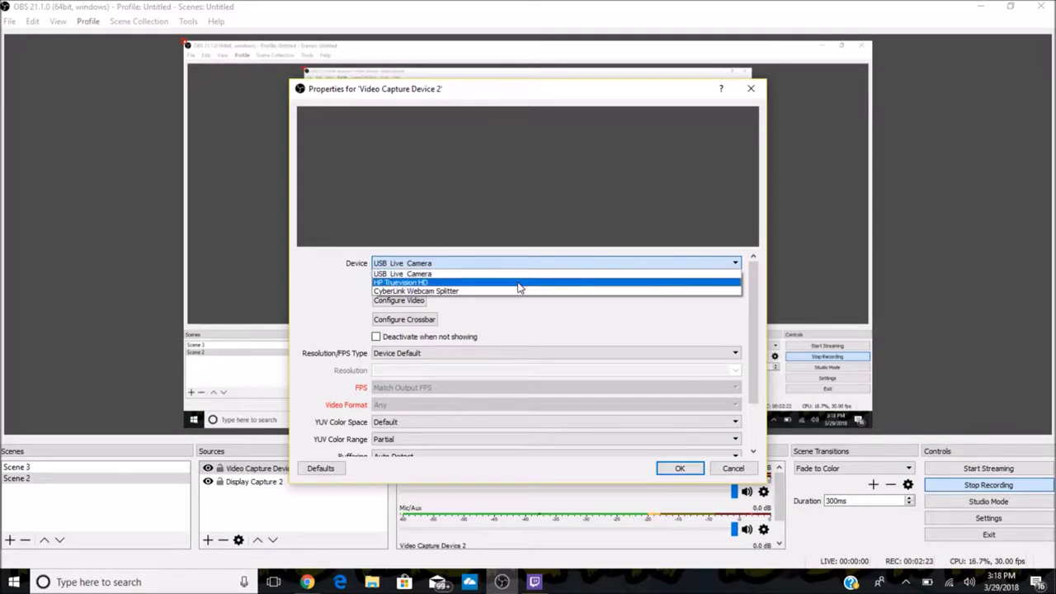
left_click(521, 282)
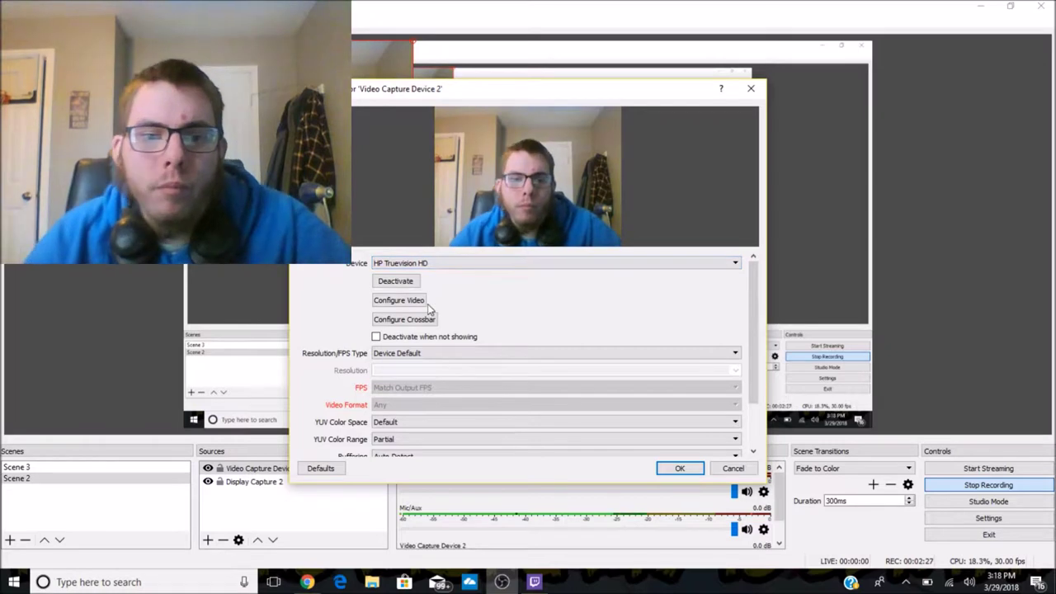
left_click(680, 468)
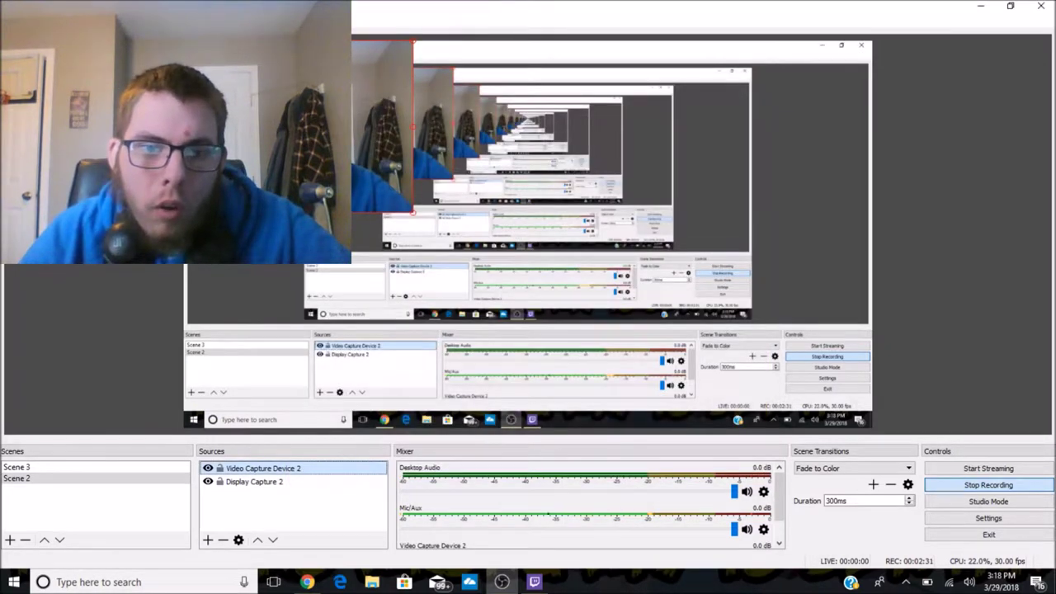
Reposition the webcam feed on the canvas and select the Scene 2 sources.
left_click_drag(330, 165, 316, 317)
mouse_move(405, 372)
left_mouse_down()
mouse_move(414, 337)
mouse_move(330, 272)
left_mouse_up()
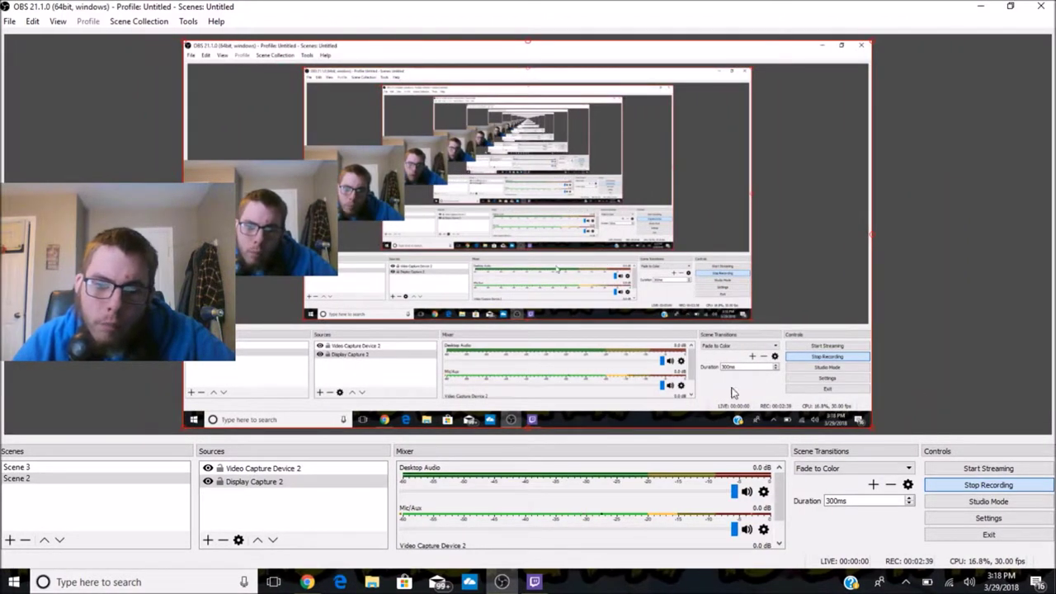
left_click(292, 469)
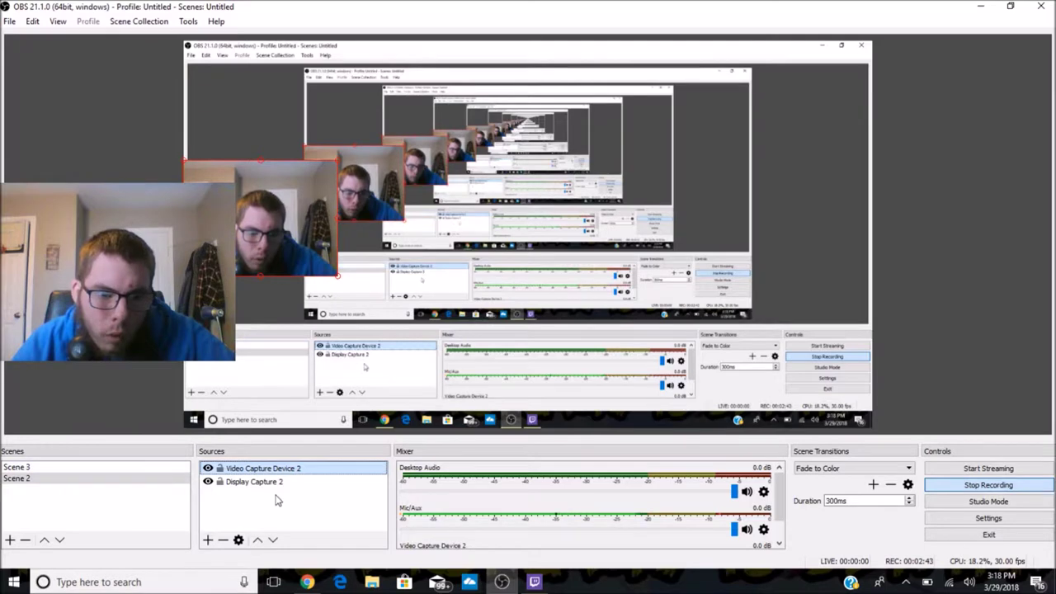
left_click(264, 481)
Delete Scene 2 and confirm its removal.
left_click(83, 478)
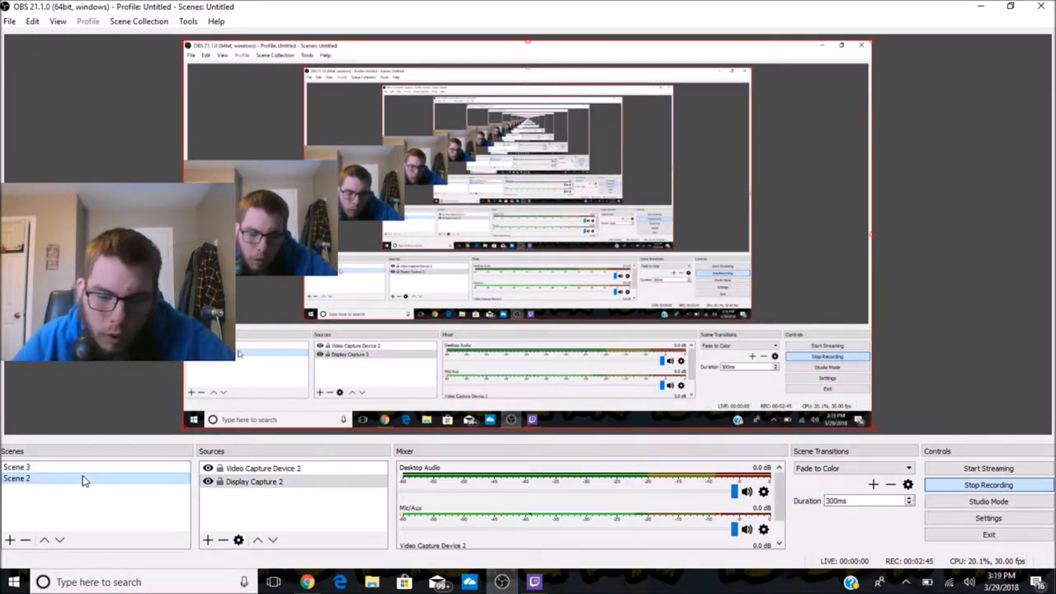
key("Delete")
key("Return")
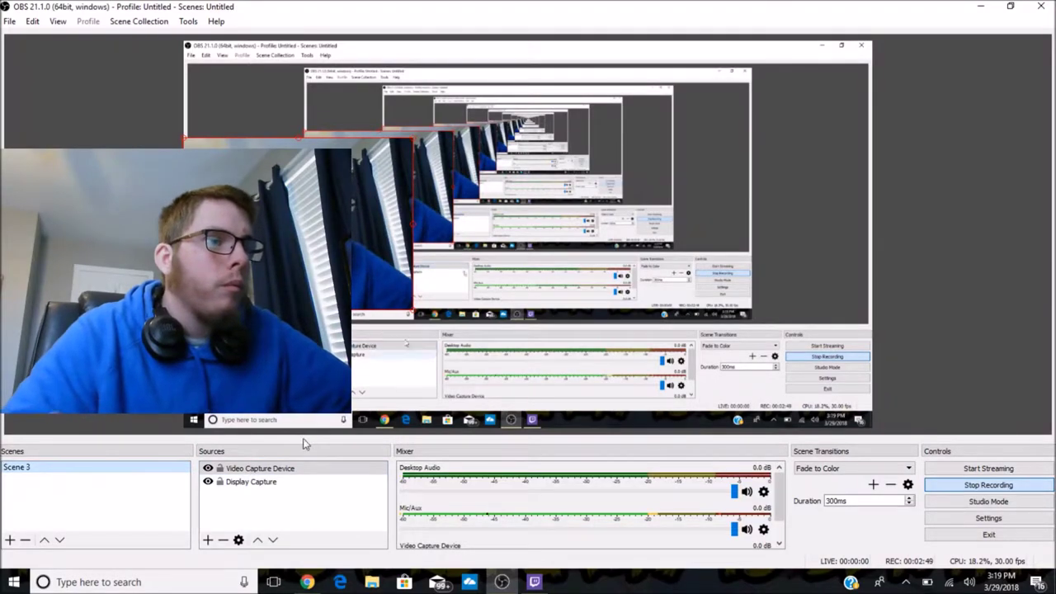
Open Settings and review the Stream and Output pages for Twitch bitrate and encoder.
left_click(986, 518)
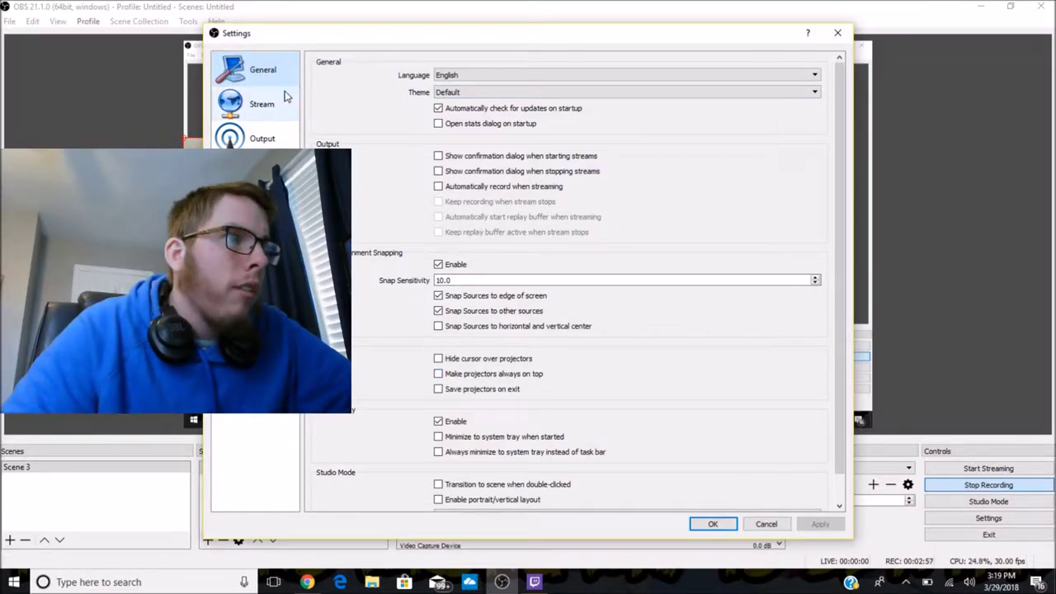
left_click(266, 119)
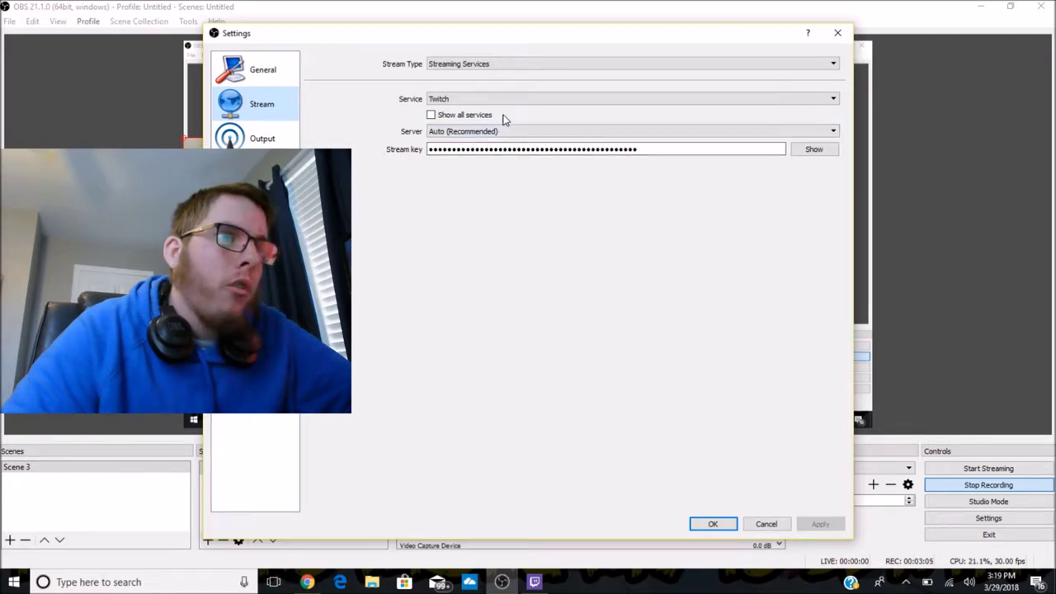
left_click(256, 140)
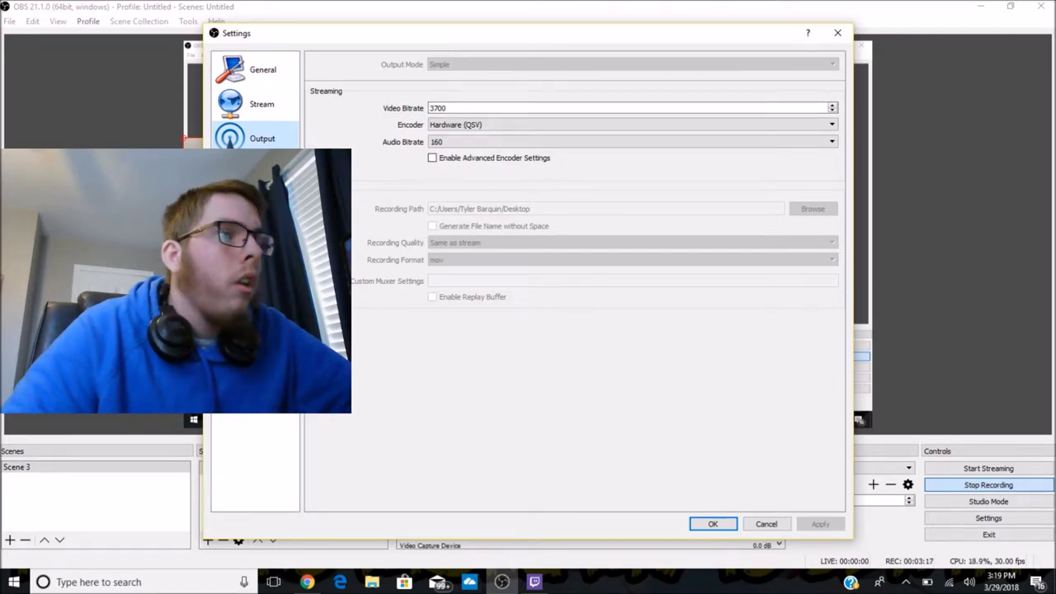
left_click(278, 108)
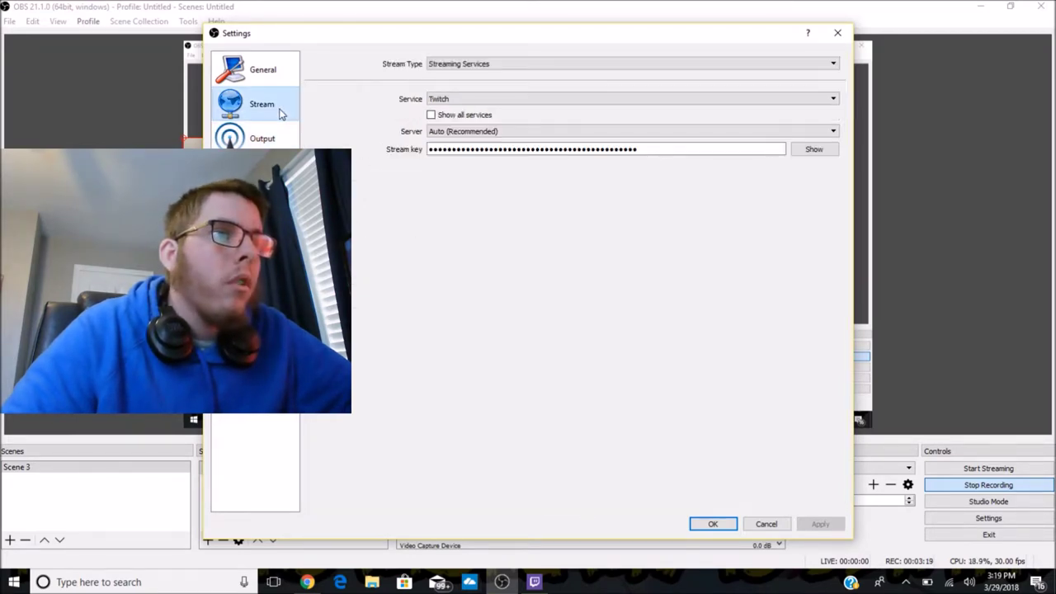
left_click(283, 142)
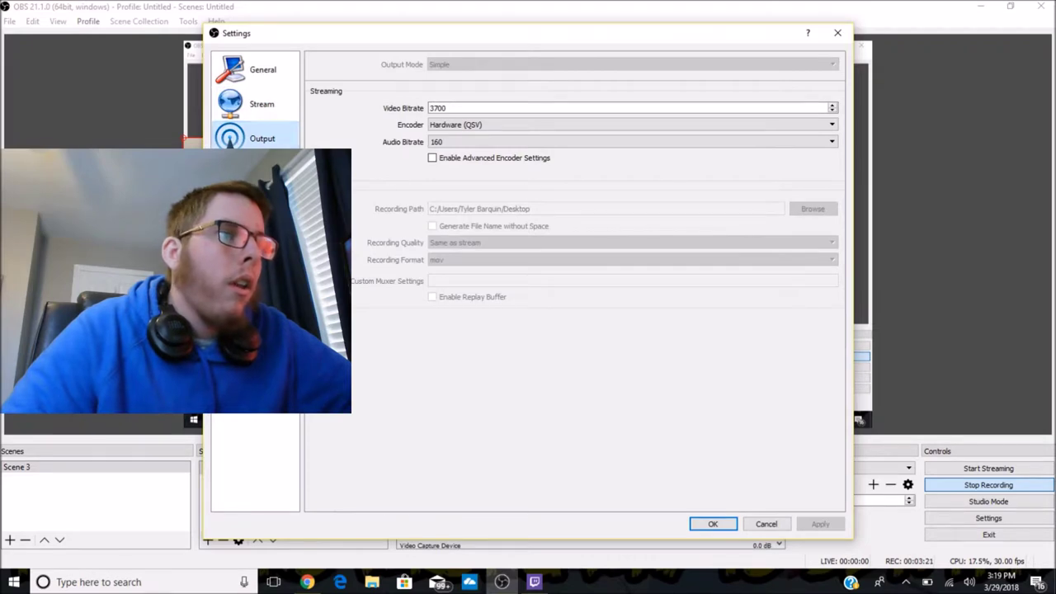
left_click(264, 173)
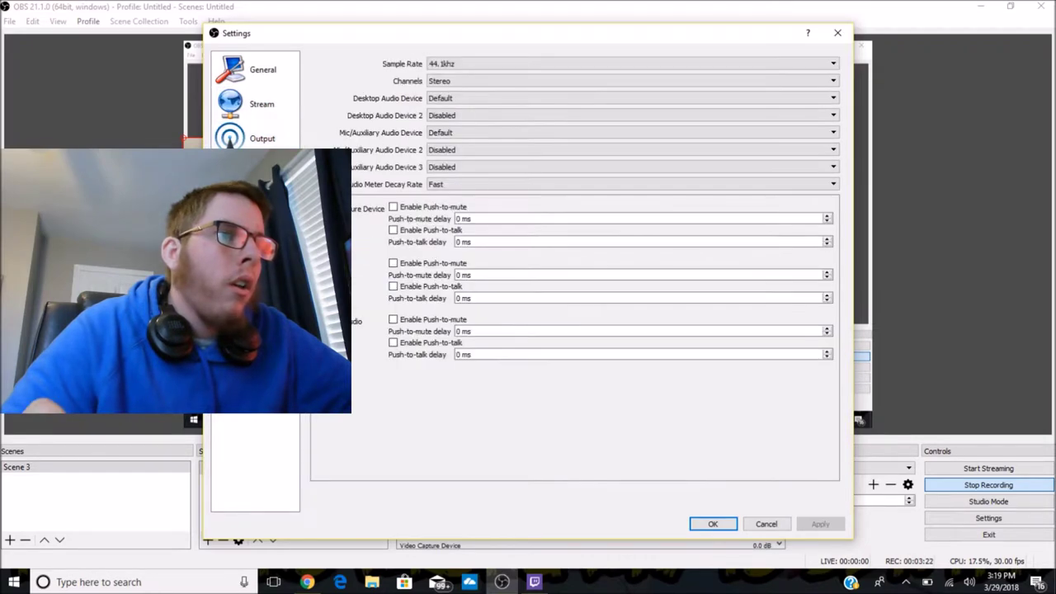
Leave the audio sample rate at 44.1khz and view the Video resolution settings.
left_click(506, 66)
left_click(508, 72)
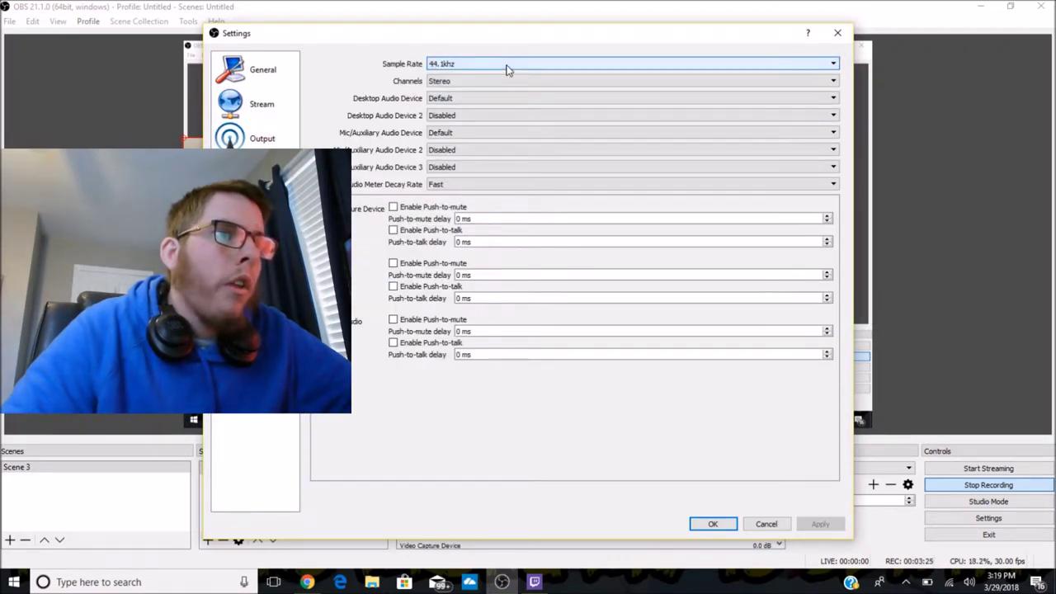
left_click(535, 68)
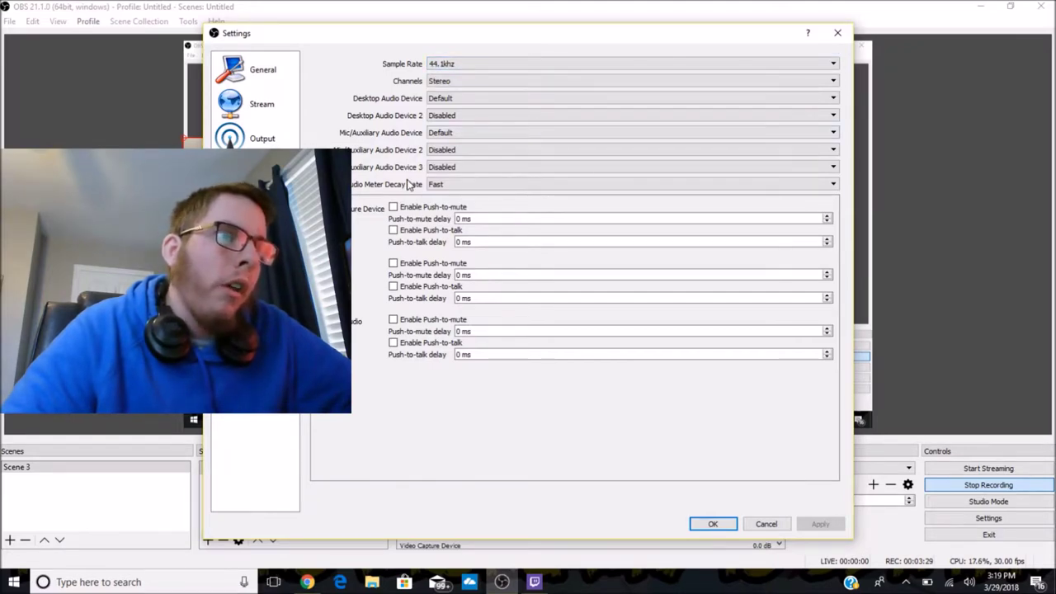
left_click(256, 208)
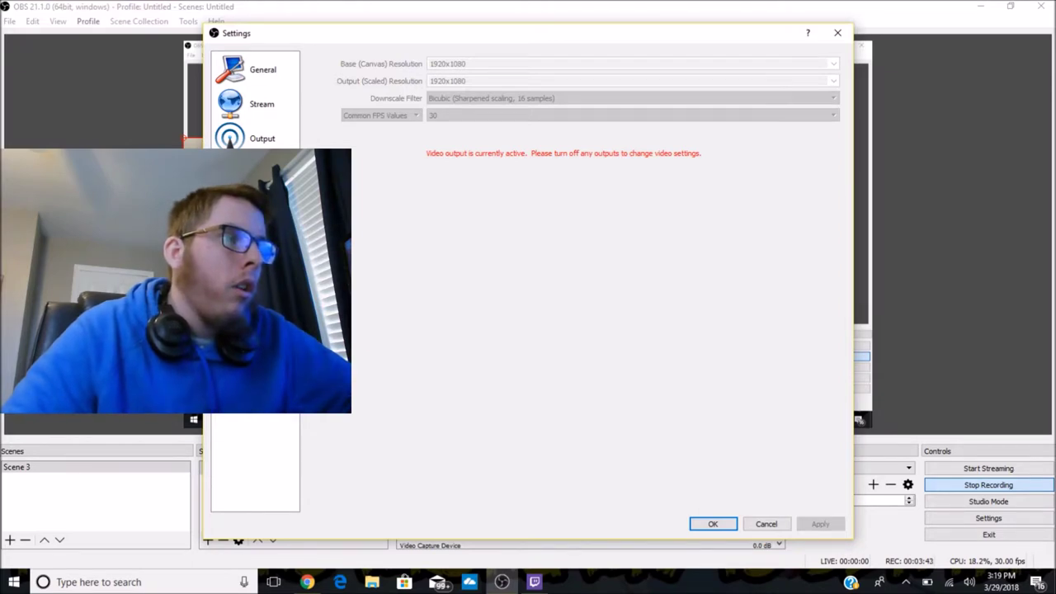
Browse the Hotkeys, Advanced and General pages, then close Settings with OK.
key("Down")
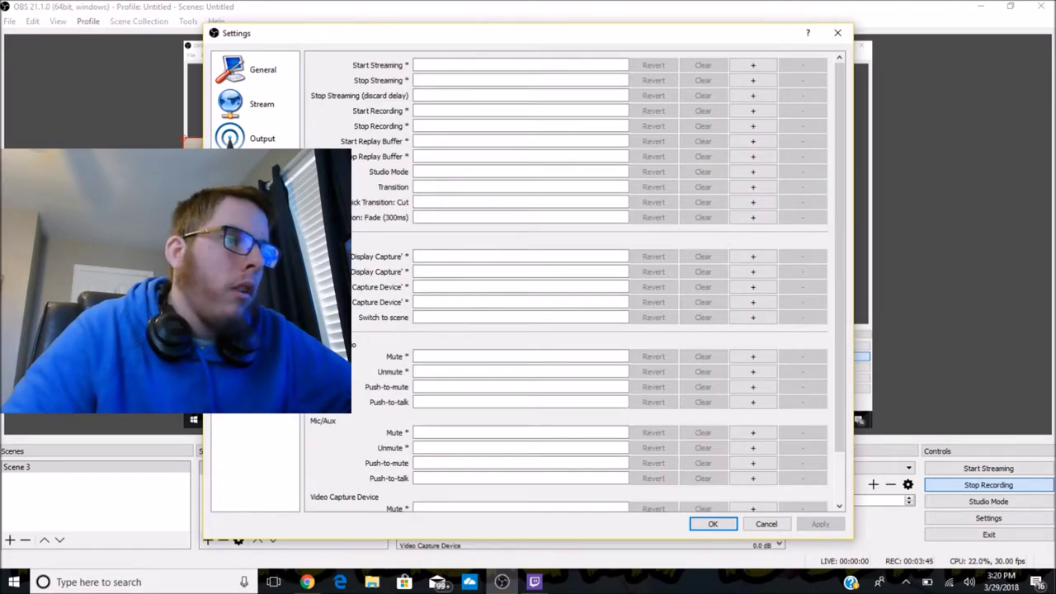
key("Down")
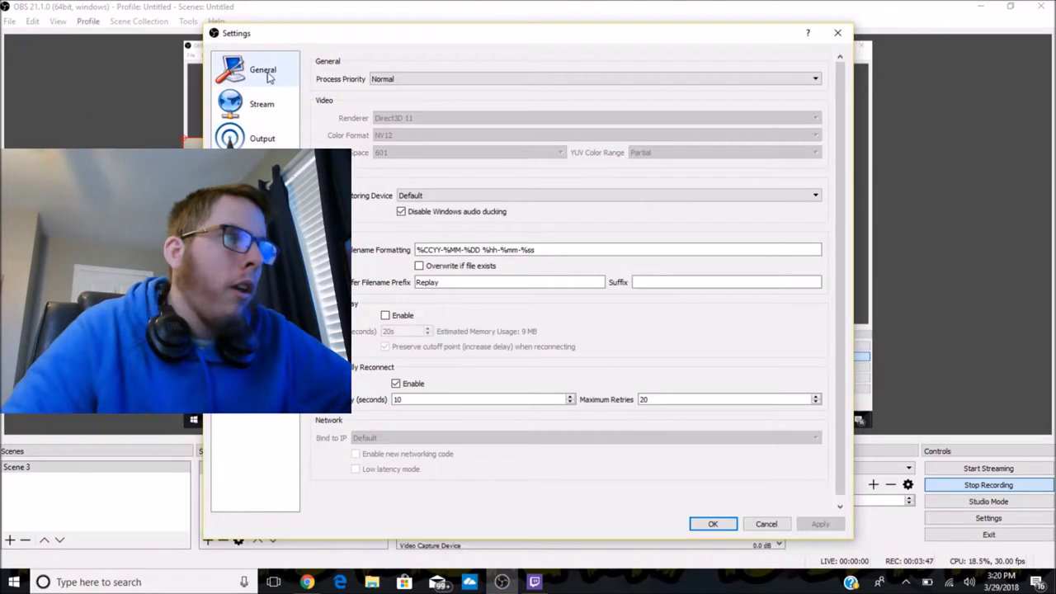
left_click(262, 71)
left_click(716, 525)
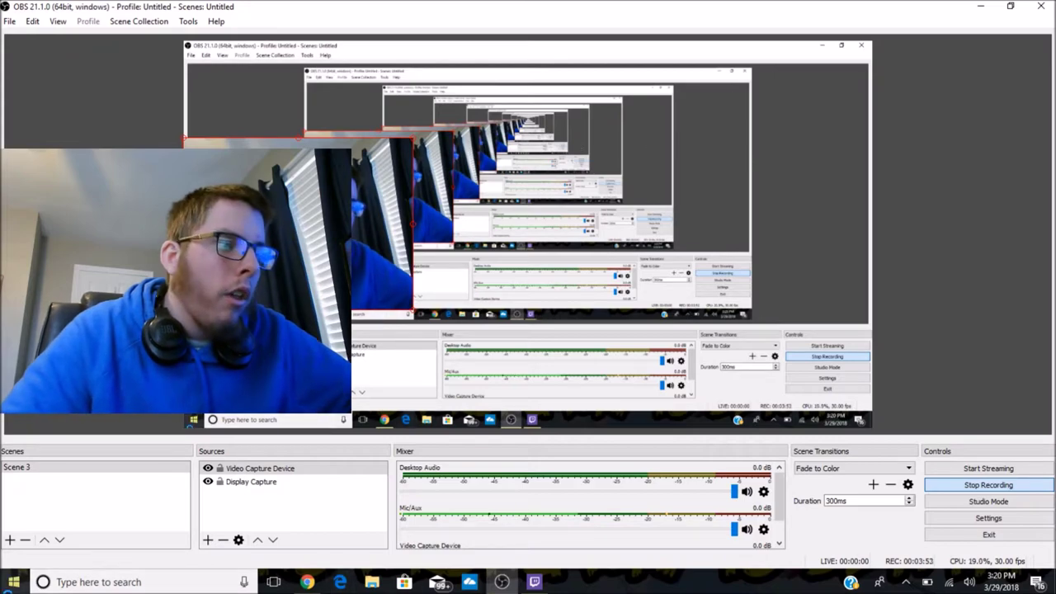
Launch the Xbox app from the Start menu to its Connect to your Xbox One page.
left_click(14, 582)
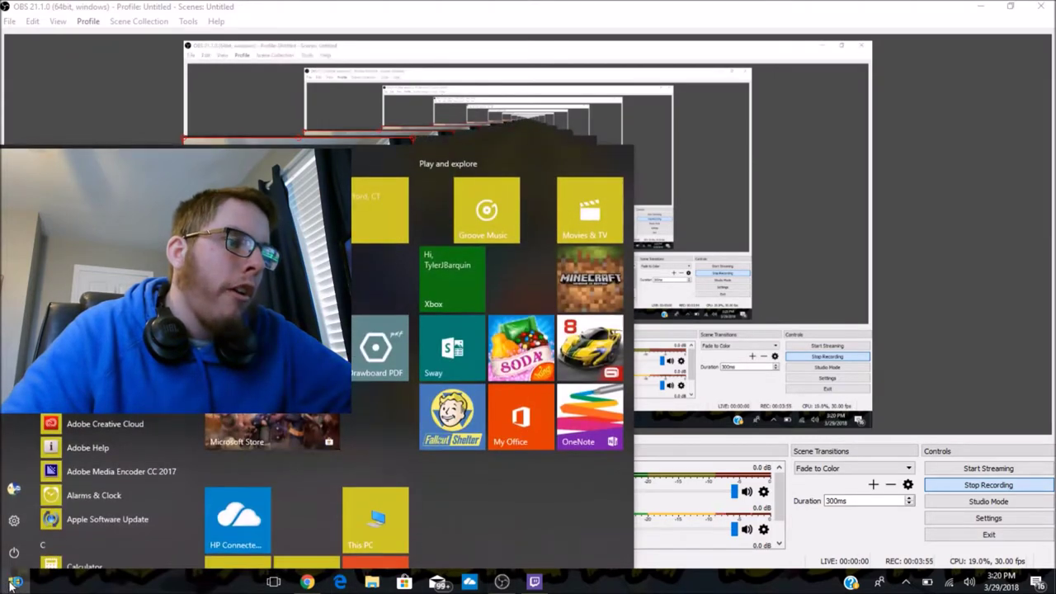
left_click(472, 289)
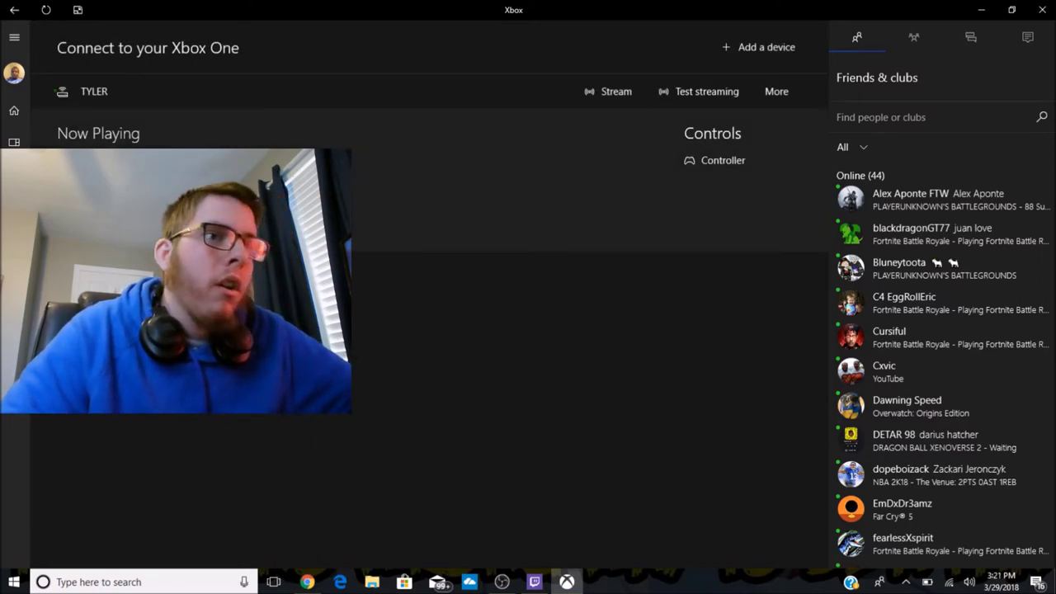
Stream the Xbox One console to this PC without a controller, dismissing the broadcast notification.
left_click(613, 94)
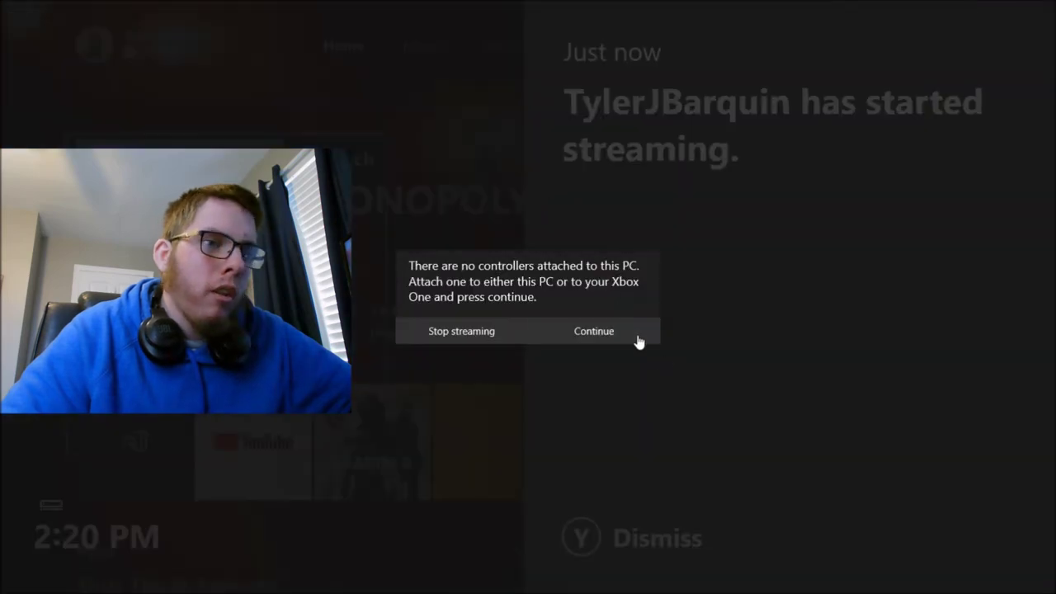
left_click(635, 340)
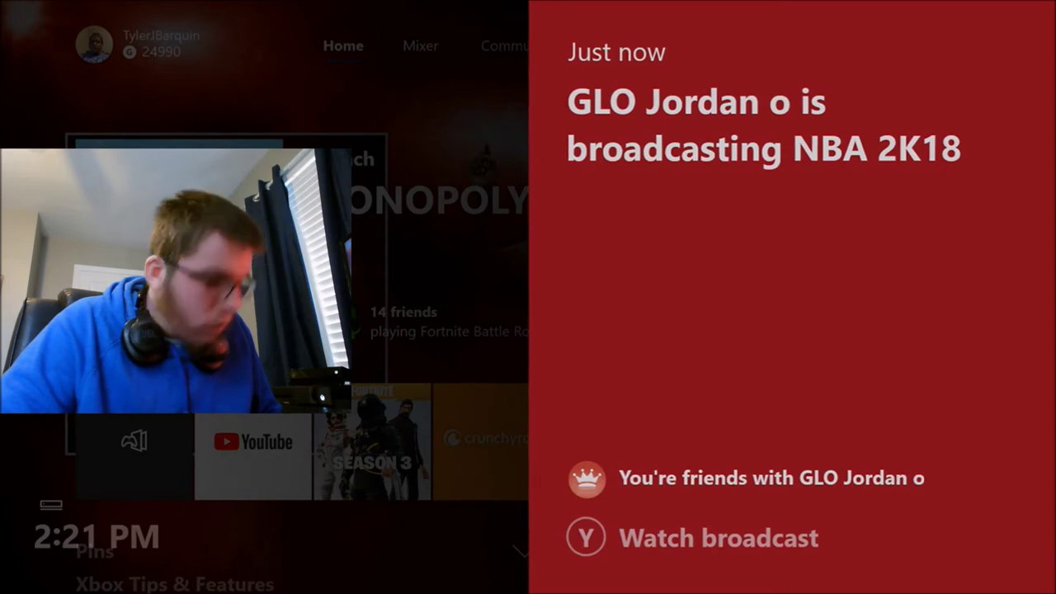
key("Up")
Move focus across the Xbox home screen tiles, ending on the large featured tile.
key("Right")
key("Left")
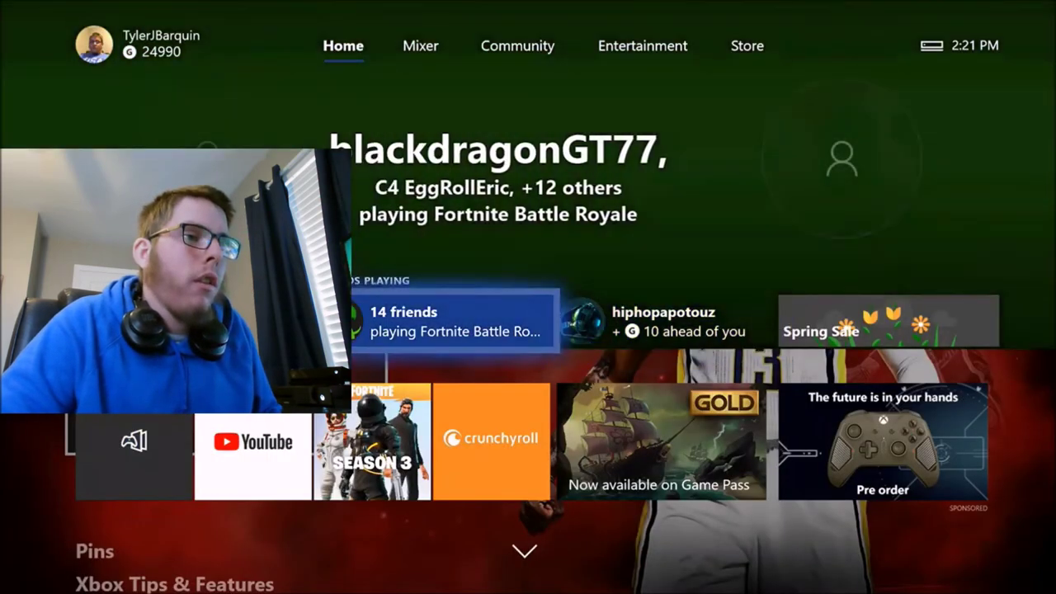
key("Up")
key("Left")
key("Down")
key("Down")
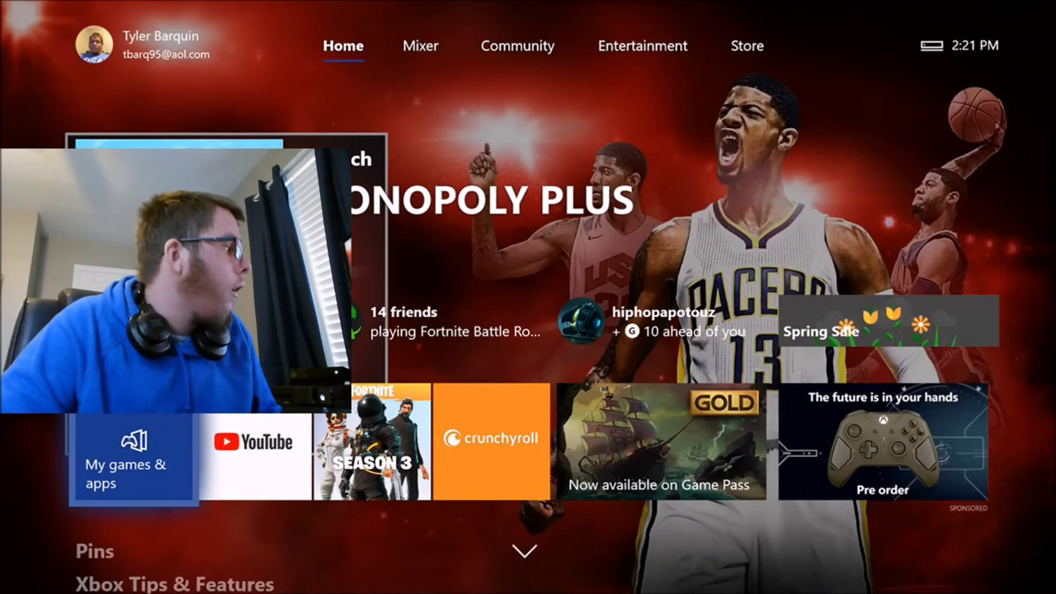